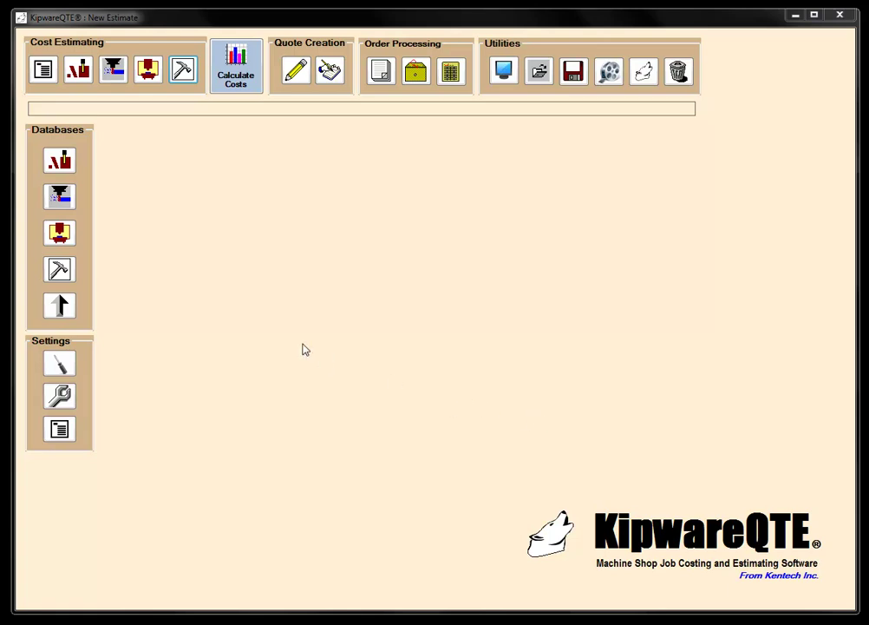
Step: Look over the material, tooling, labor and non-machining cost estimate forms, closing each
click(77, 73)
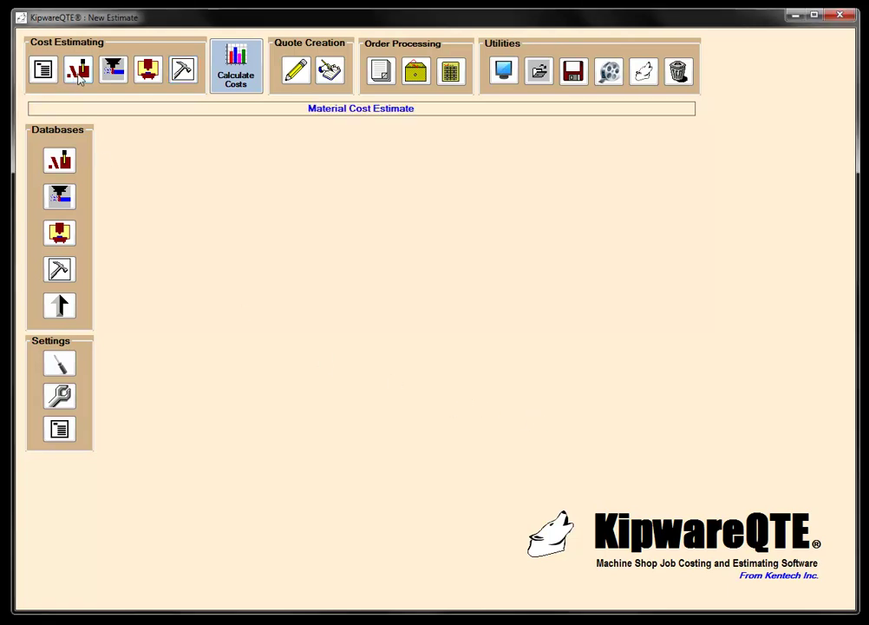
click(629, 77)
click(126, 78)
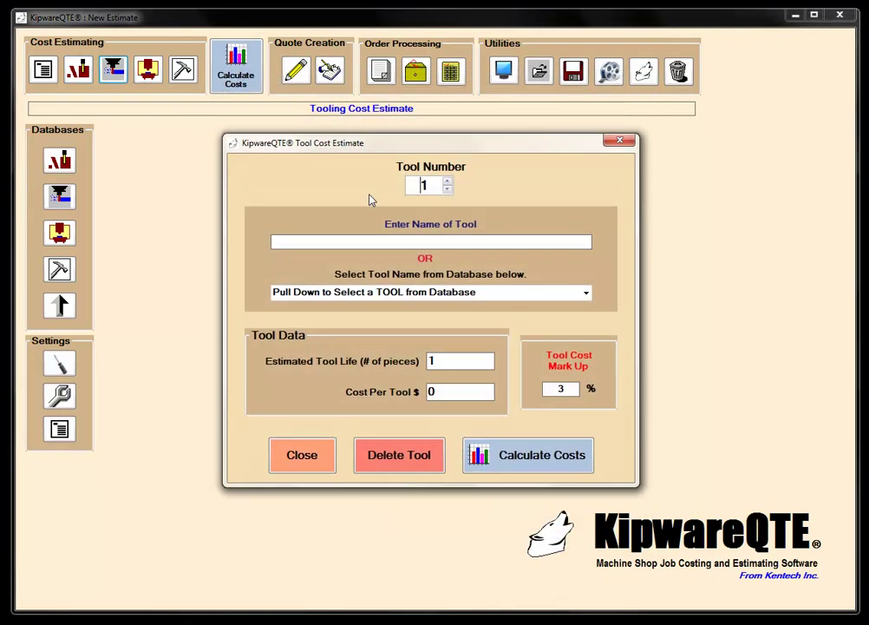
click(626, 138)
click(147, 73)
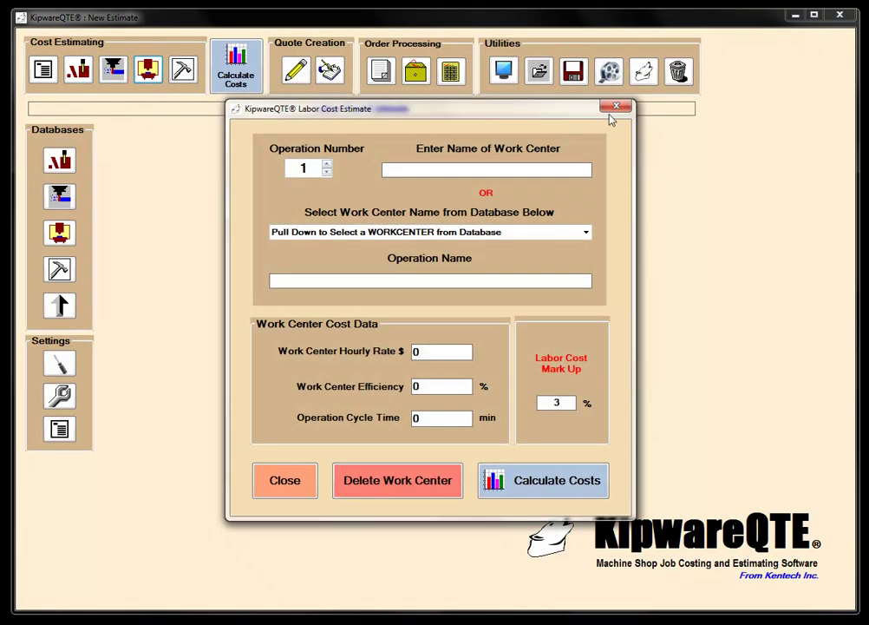
click(613, 111)
click(181, 76)
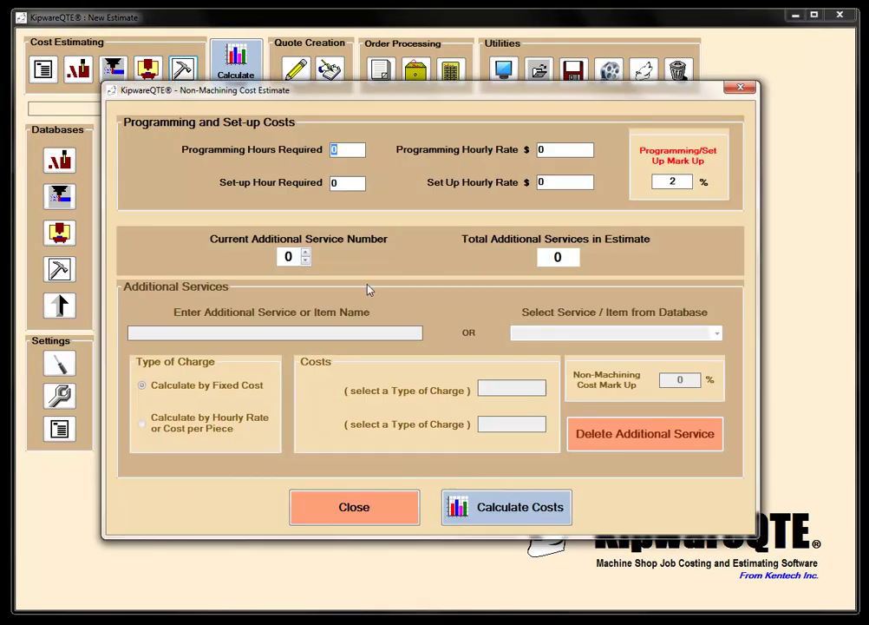
key(Escape)
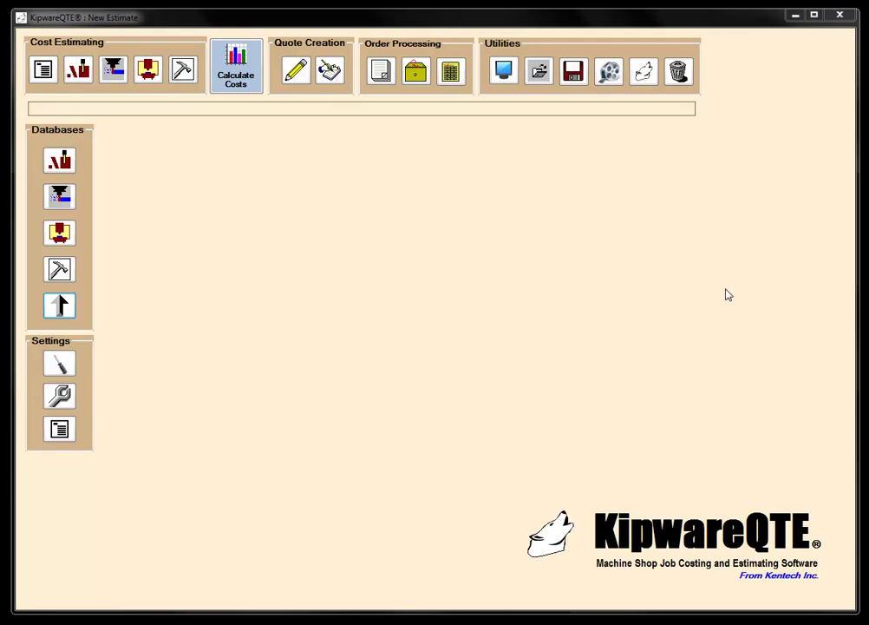
Step: Review the material, tool and work center cost databases, then bring up the Non-Machining Database
click(59, 161)
click(649, 147)
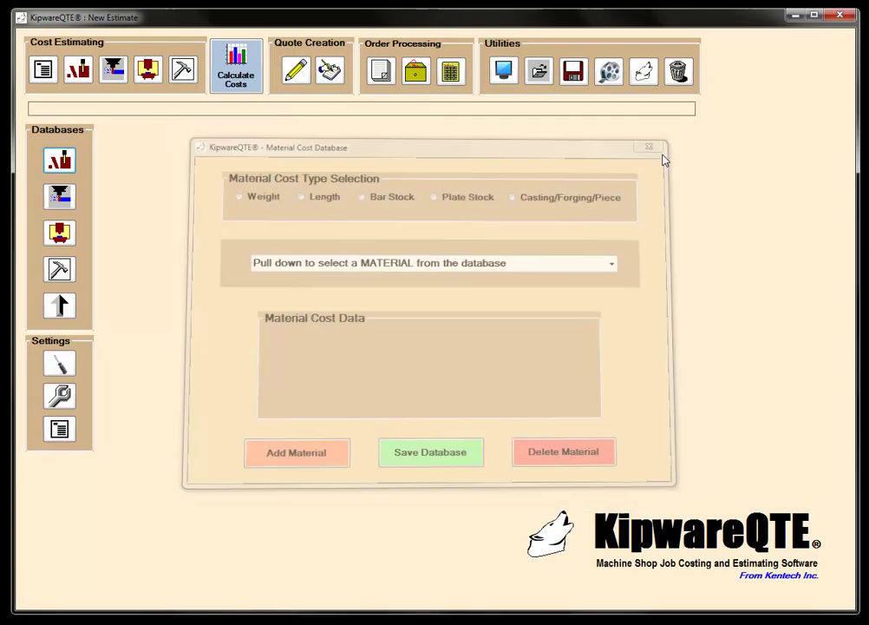
click(59, 196)
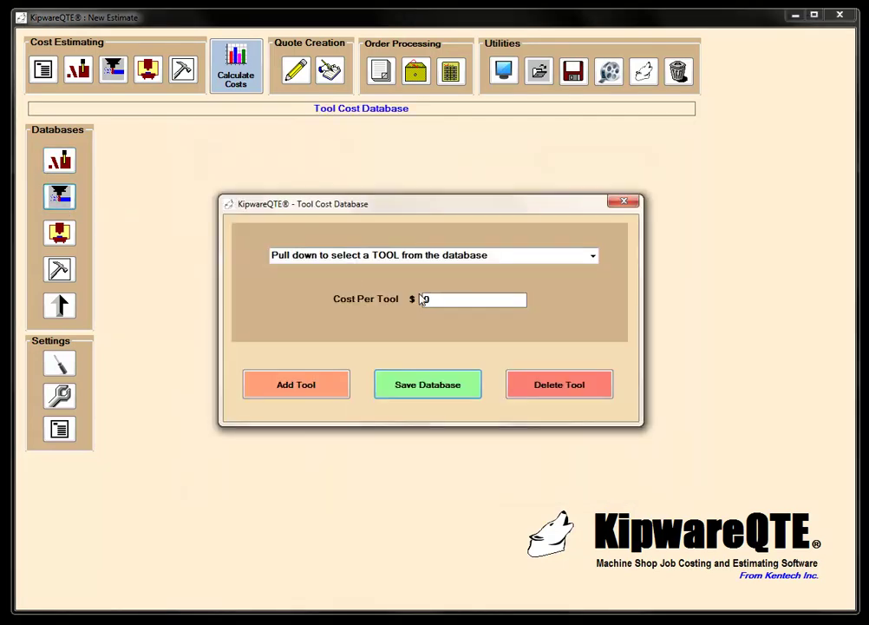
click(616, 205)
click(59, 232)
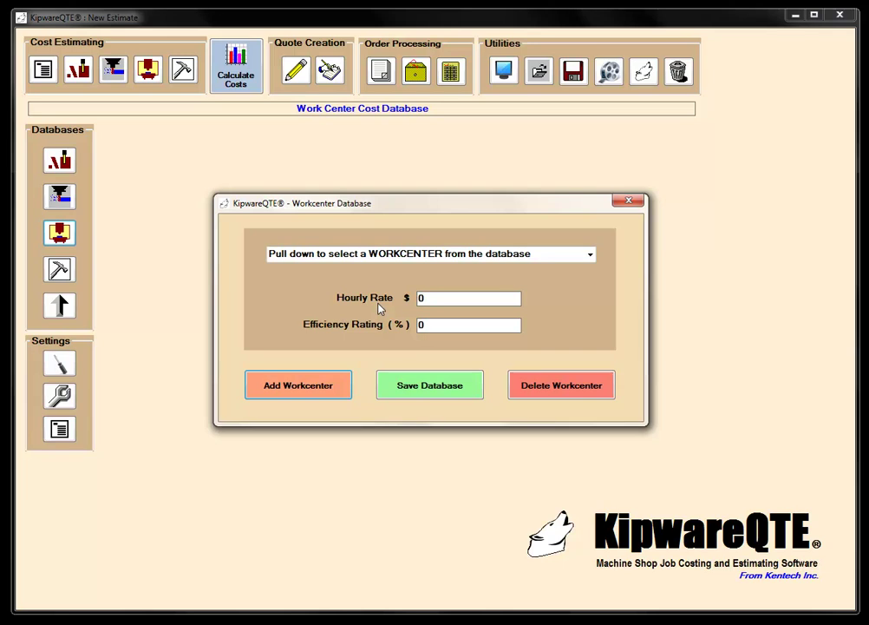
click(628, 202)
click(60, 269)
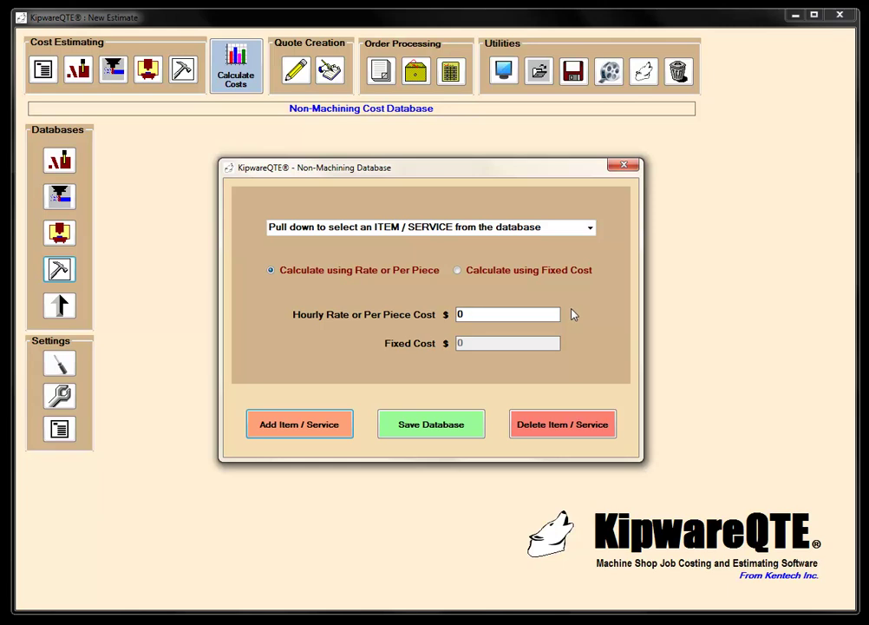
Step: Close the Non-Machining Database and review the Mark Up Database's default cost markup percentages
click(616, 167)
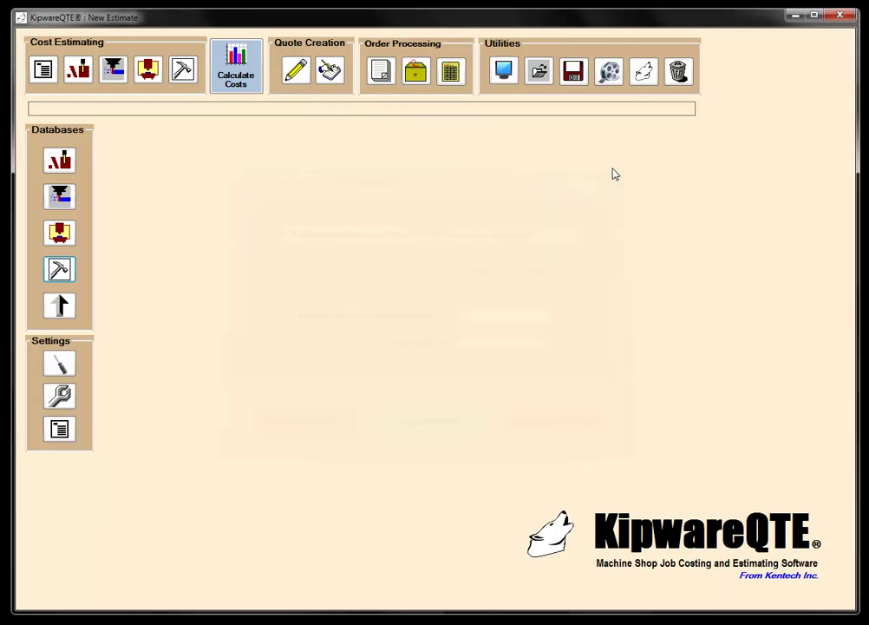
click(61, 308)
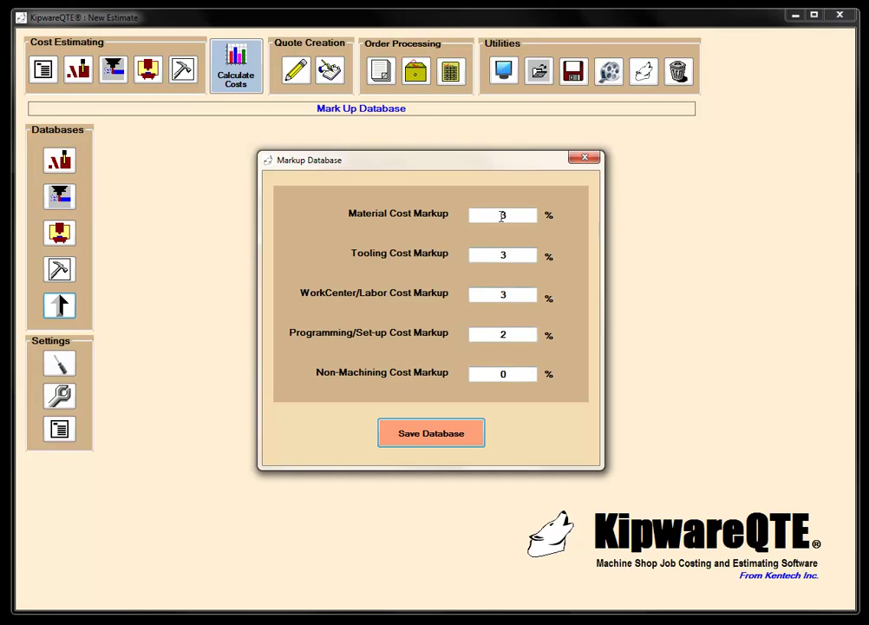
click(586, 159)
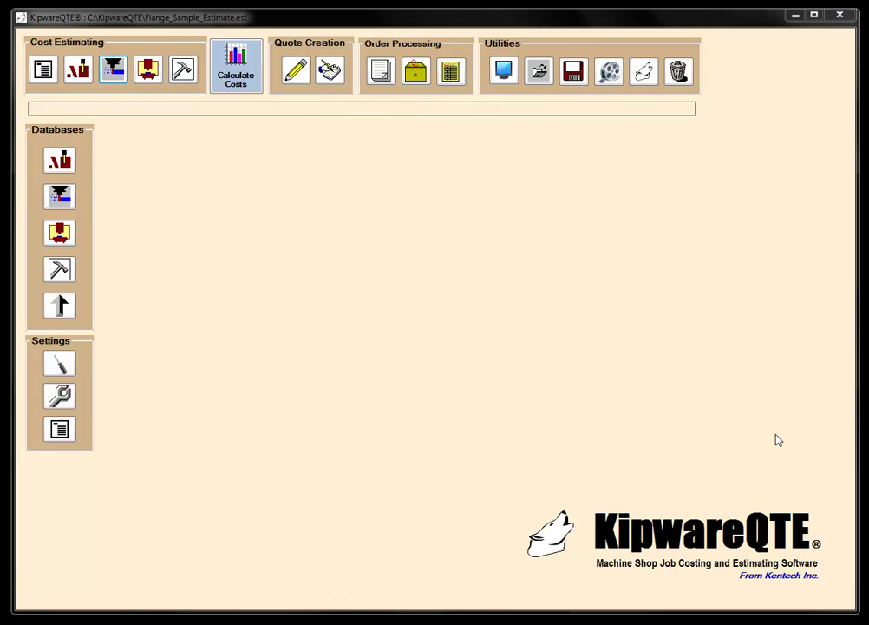
Step: Review the Flange estimate's customer and part information, then show tool 7, the .750 cobalt finishing end mill
click(43, 69)
click(438, 410)
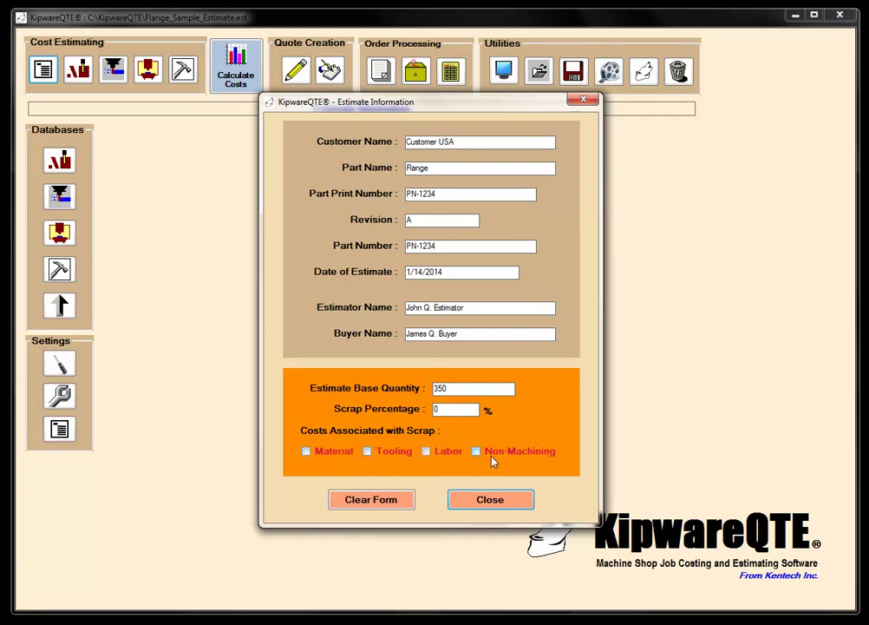
click(489, 500)
click(124, 81)
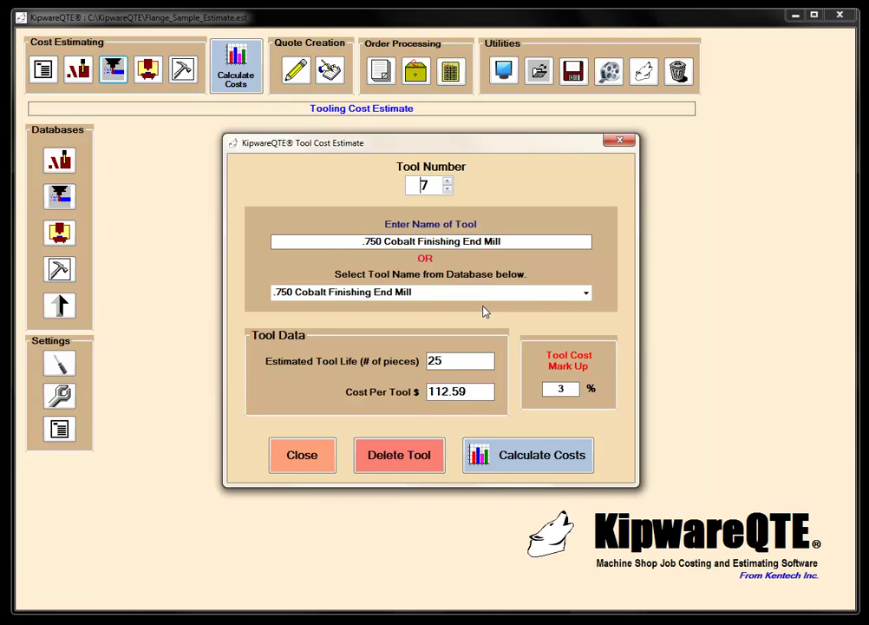
key(Escape)
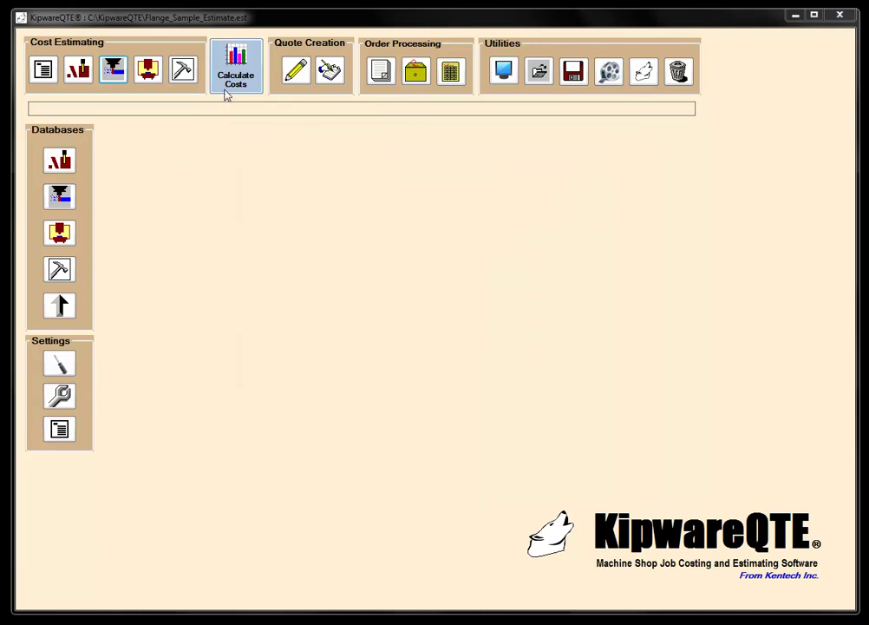
click(226, 92)
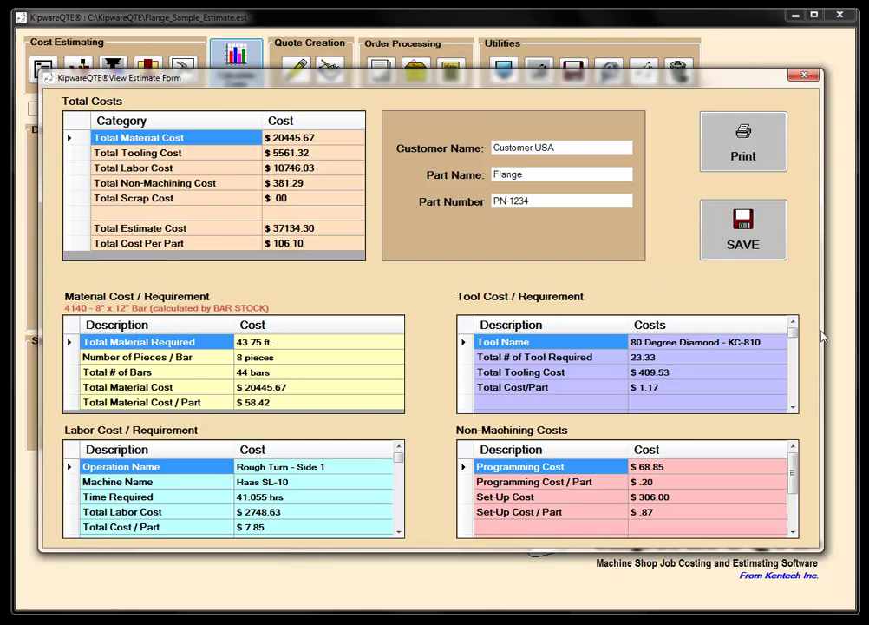
click(793, 346)
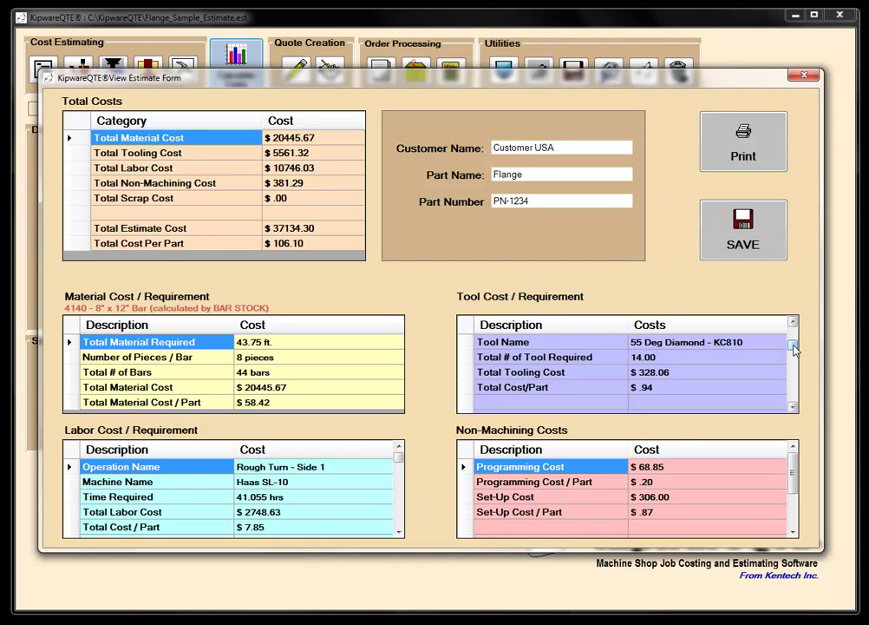
key(alt+F4)
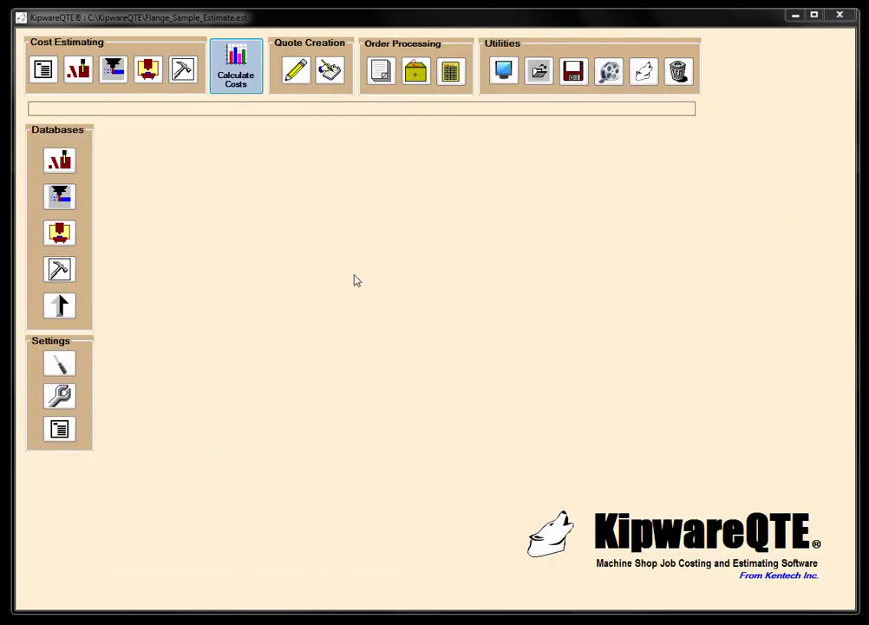
click(296, 72)
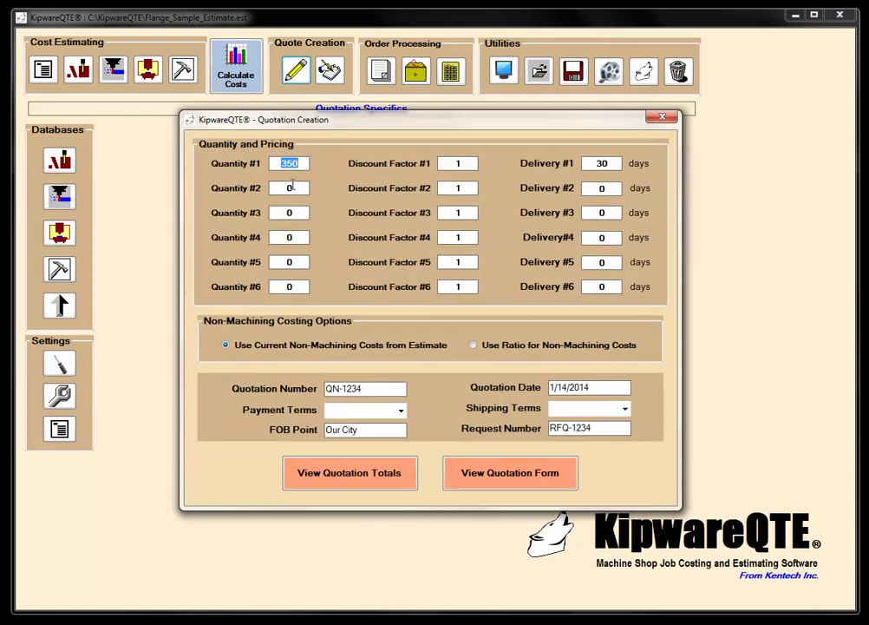
click(661, 117)
click(330, 74)
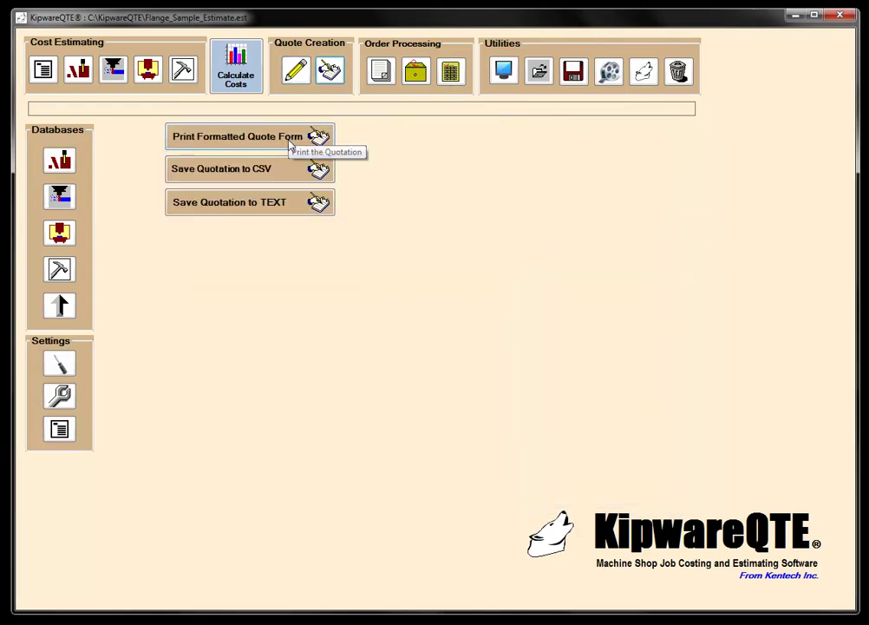
click(272, 209)
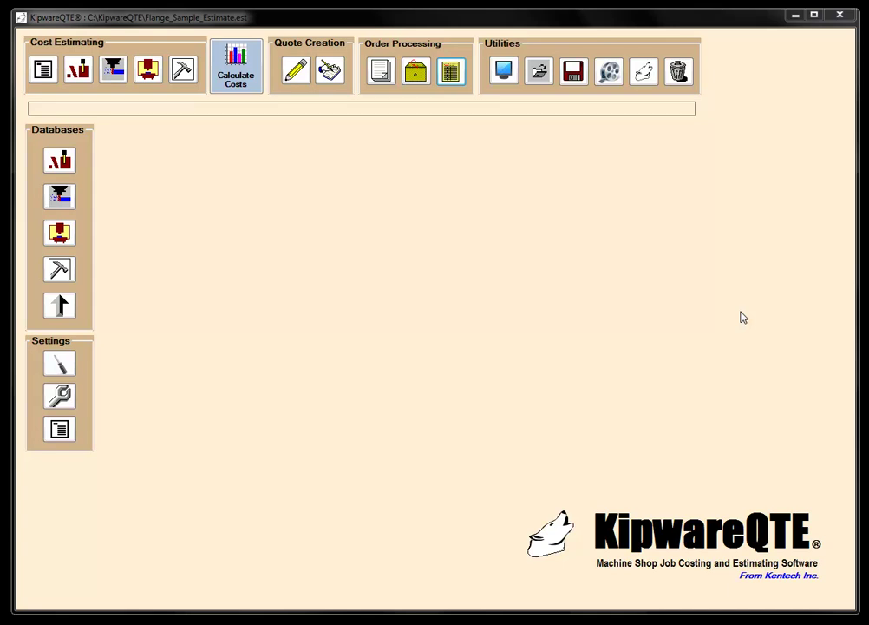
click(380, 70)
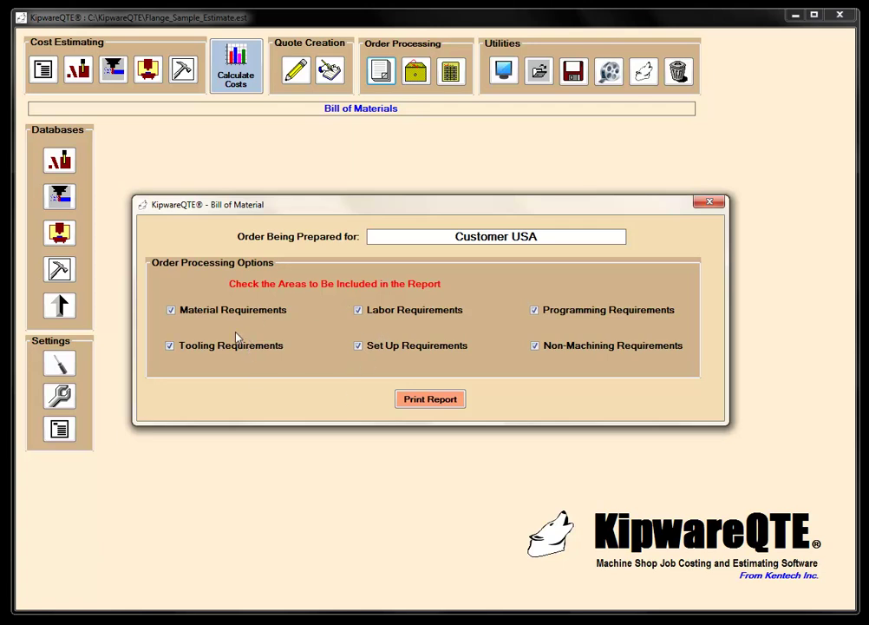
click(708, 203)
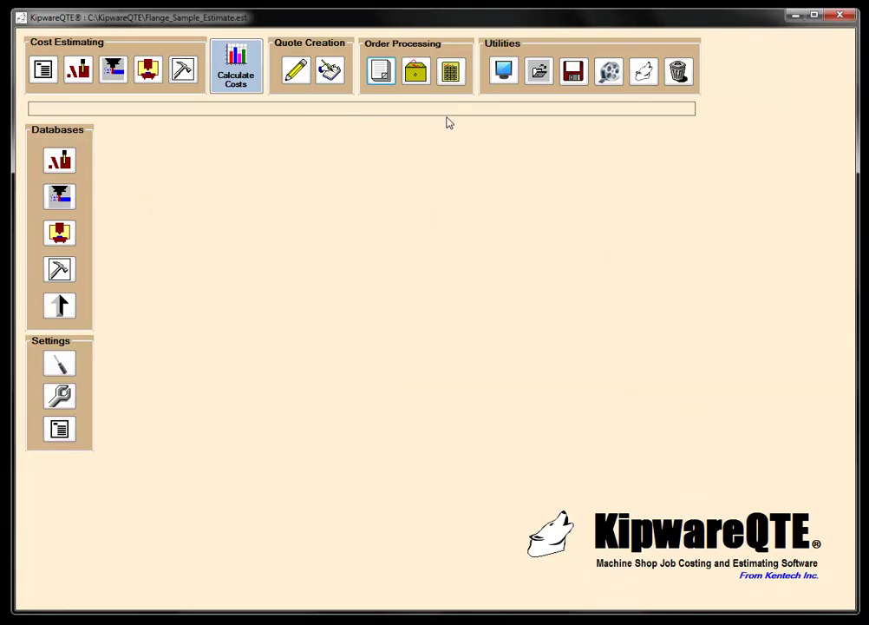
click(381, 70)
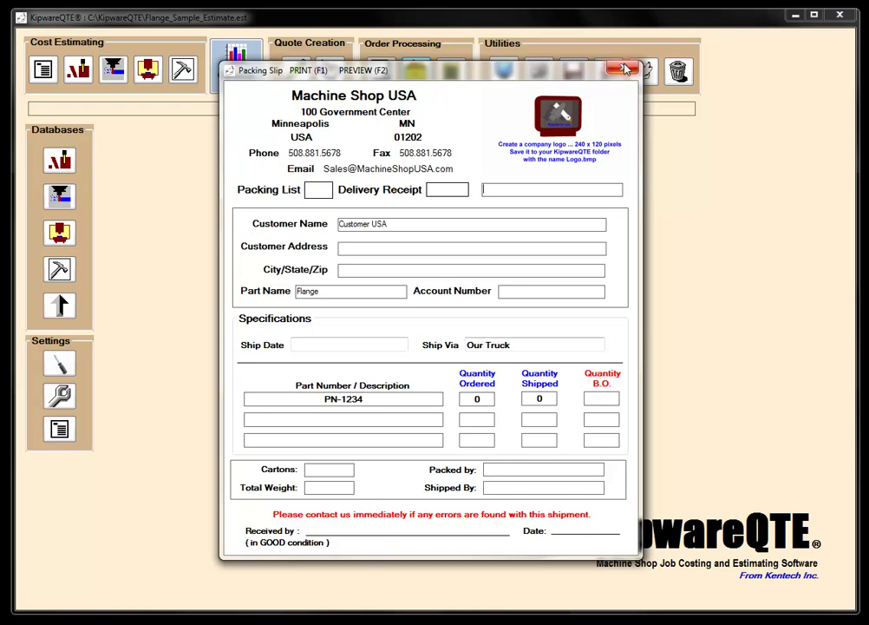
click(488, 52)
click(451, 71)
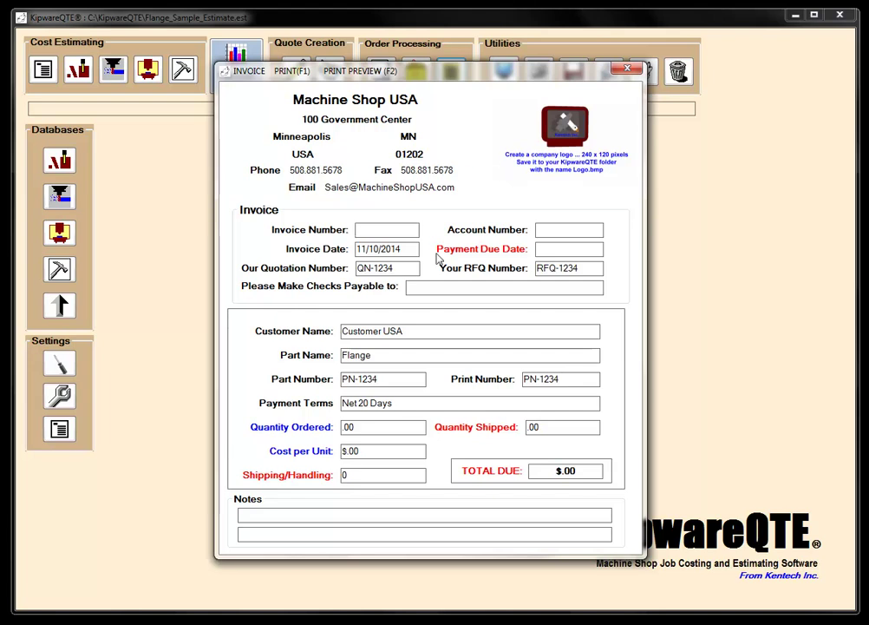
click(627, 70)
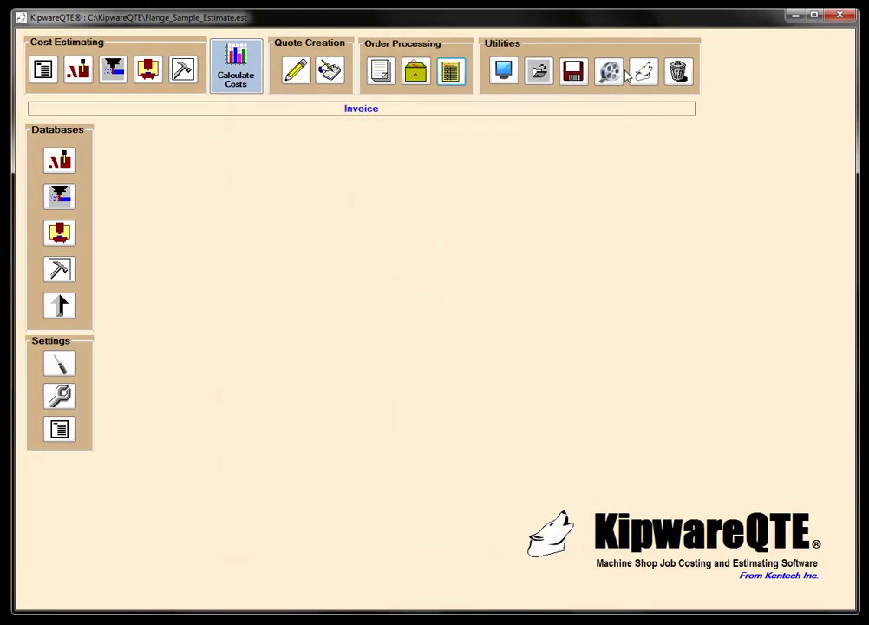